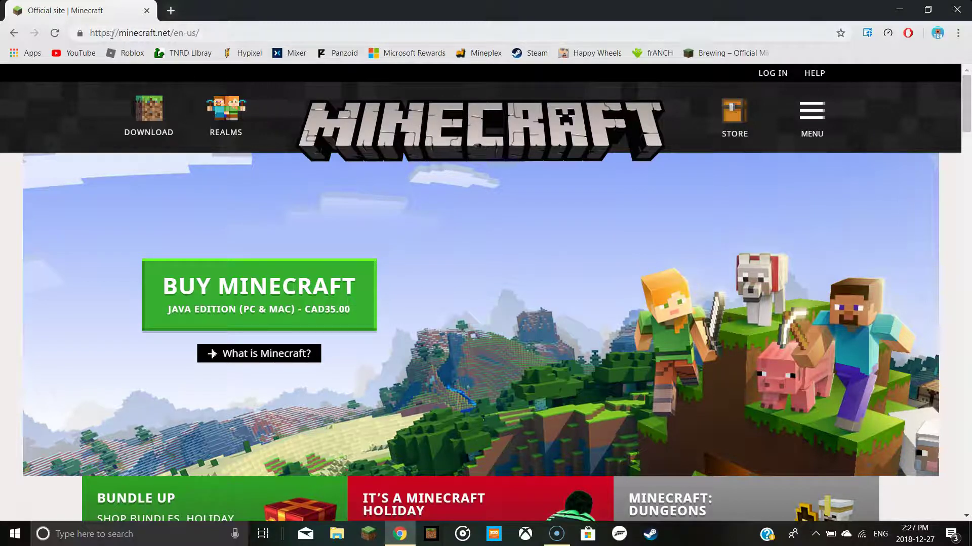
Go to the Minecraft.net Profile page from the site menu, which redirects to login.
drag(119, 35, 169, 37)
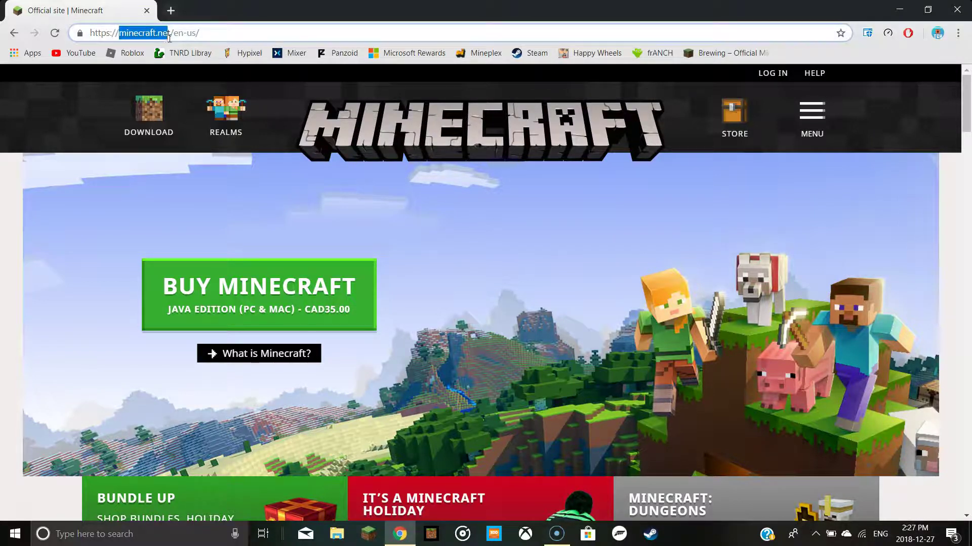
click(516, 215)
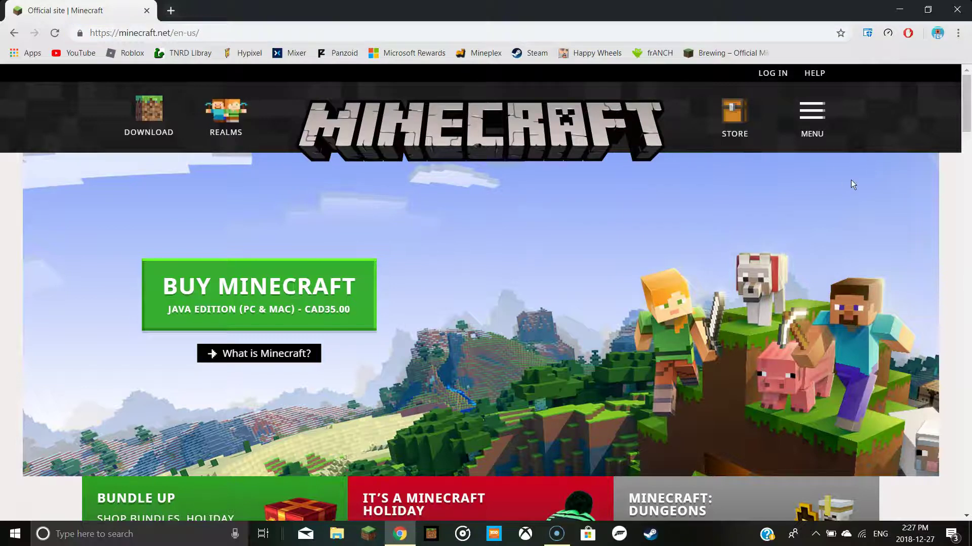
click(823, 140)
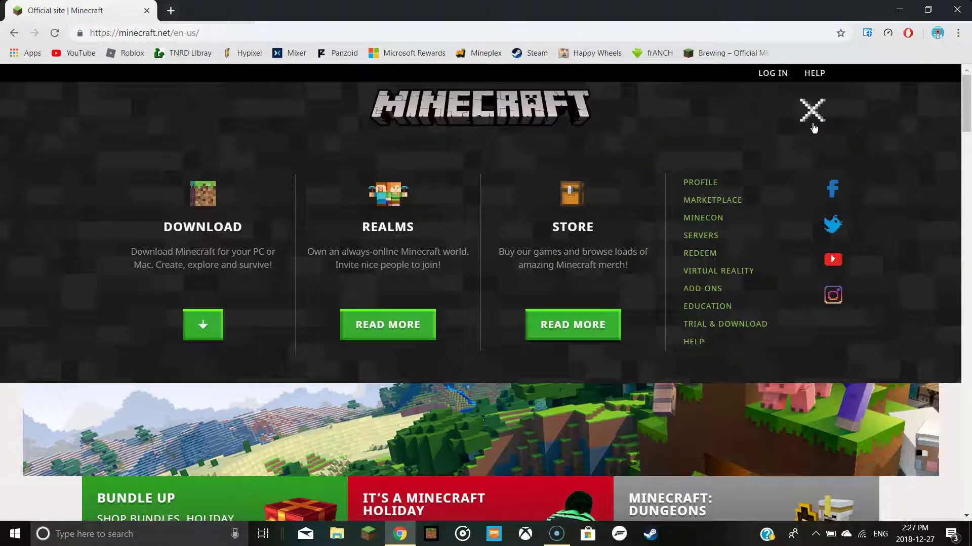
click(700, 183)
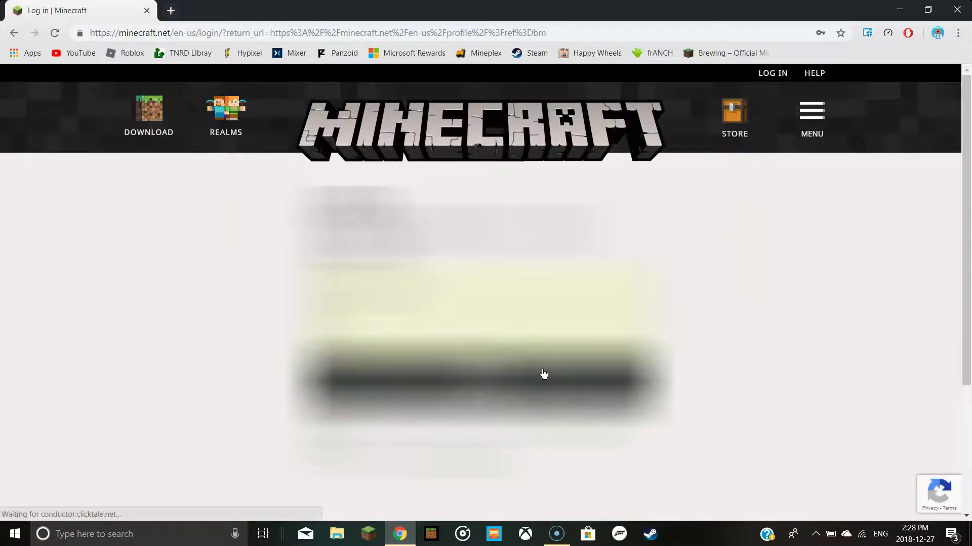
Log in to reach the Mojang account page showing the Minecraft for Windows 10 gift code.
click(583, 354)
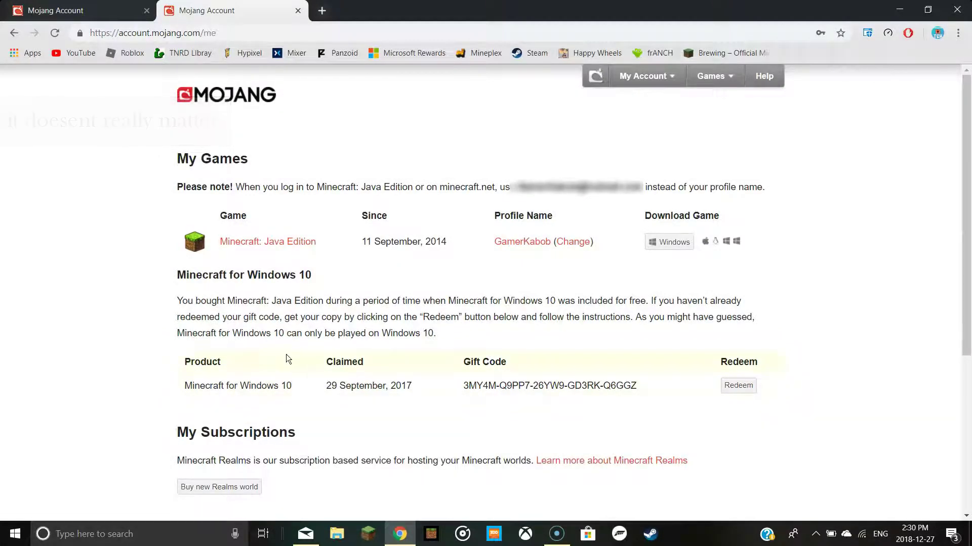
Switch to the Microsoft Store from the taskbar.
click(587, 532)
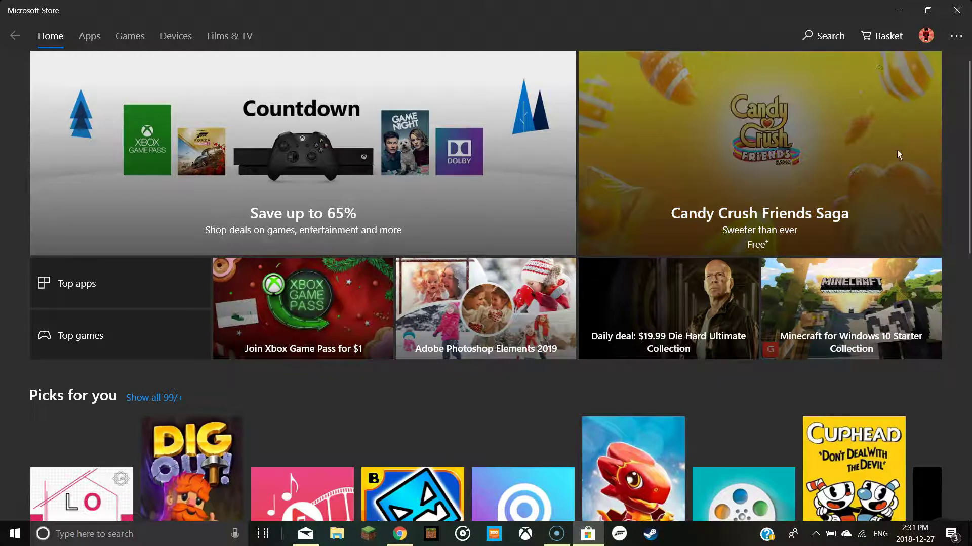
Search the Microsoft Store for 'minecraft'.
click(830, 39)
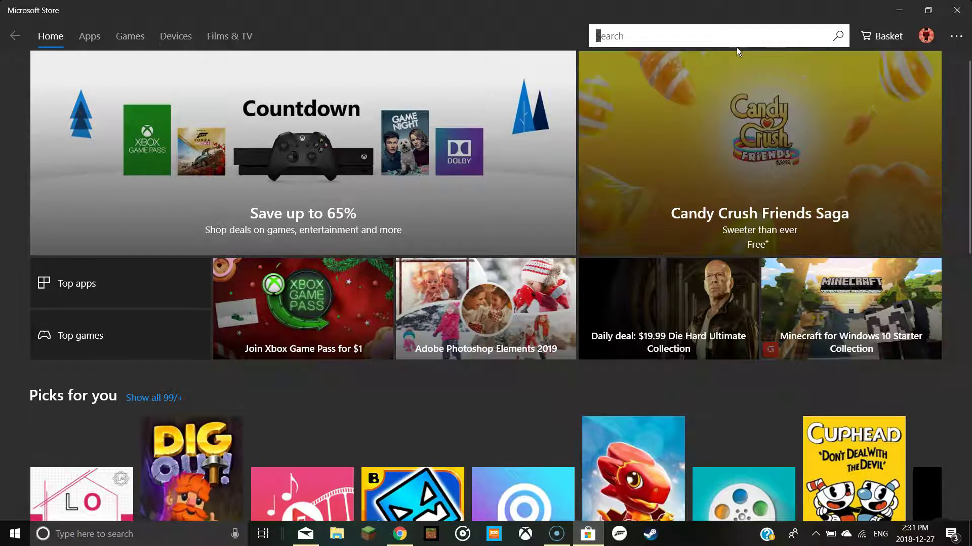
text(minecraft)
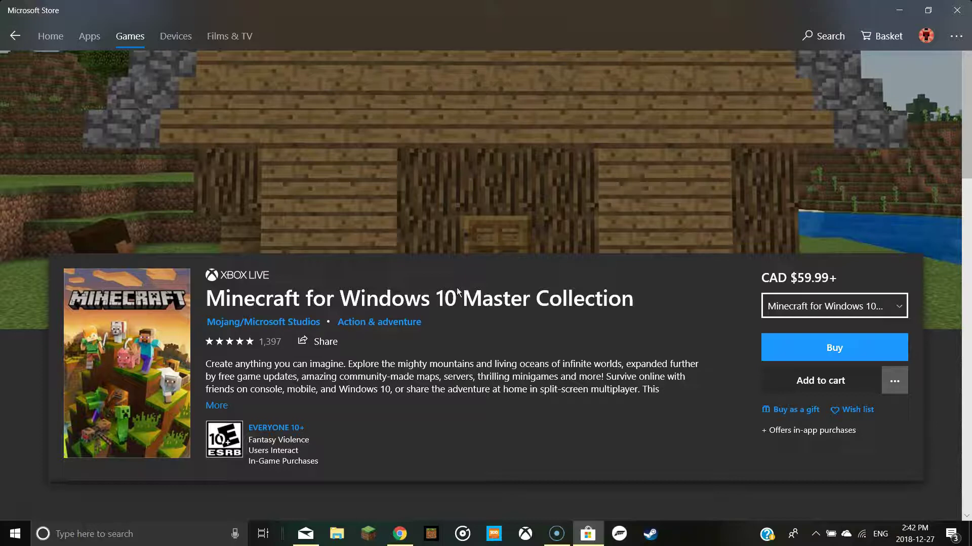
Paste the gift code into the Master Collection's Redeem a code dialog and get the already-redeemed error.
click(894, 381)
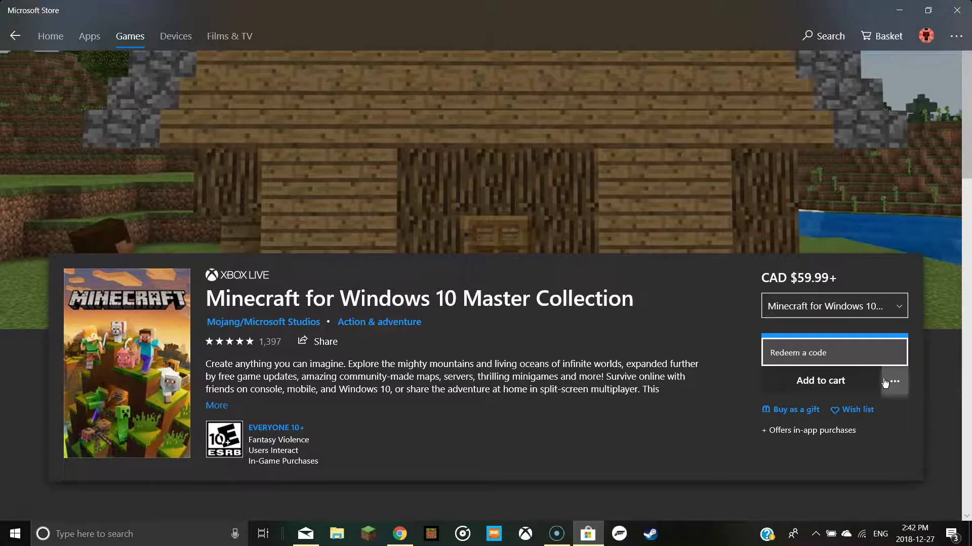
click(841, 357)
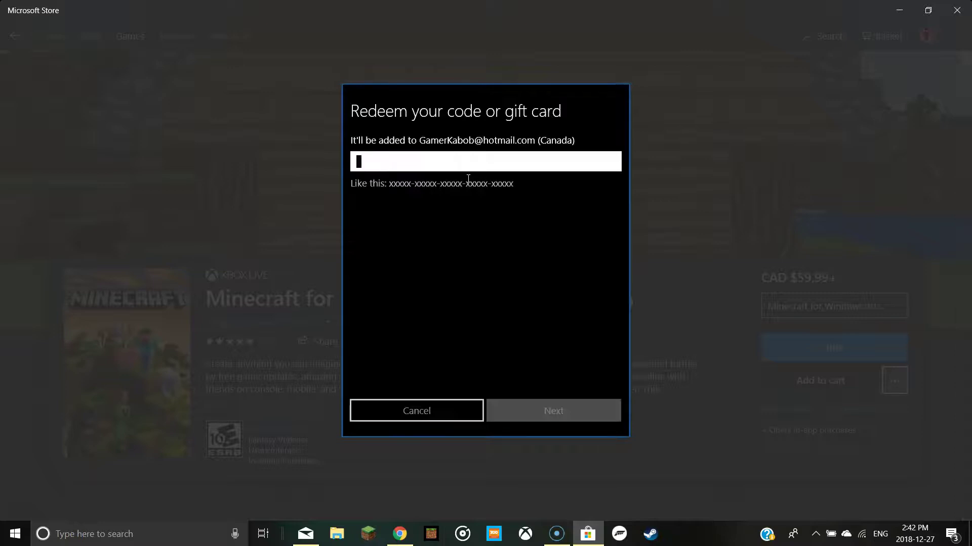
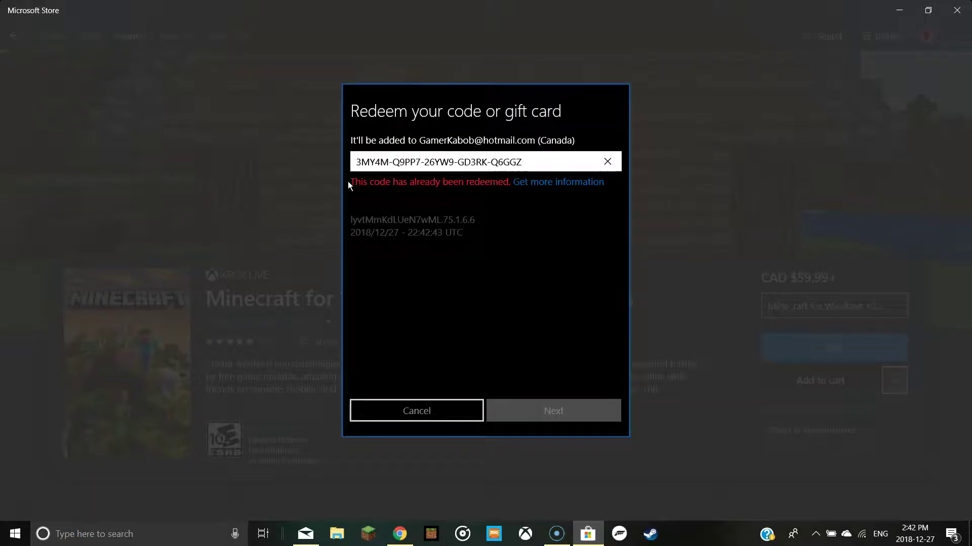
drag(349, 182, 332, 200)
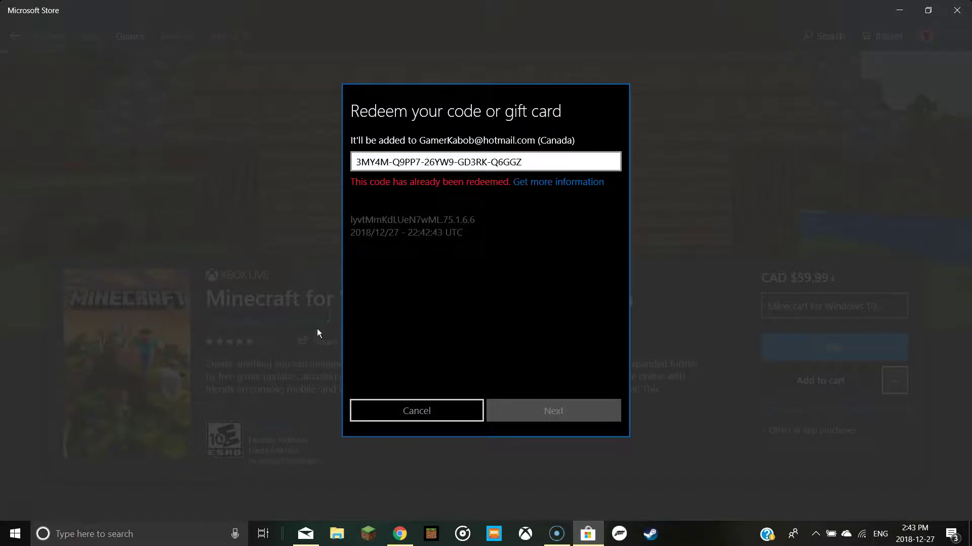
Cancel the redemption and expand the Master Collection's full list of bundle contents.
click(390, 403)
scroll(406, 408, down, 5)
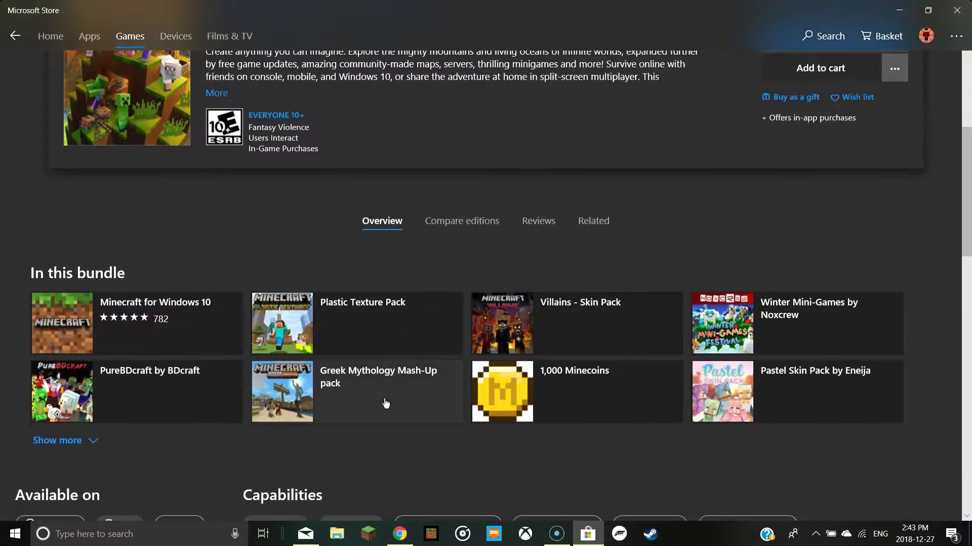
click(93, 441)
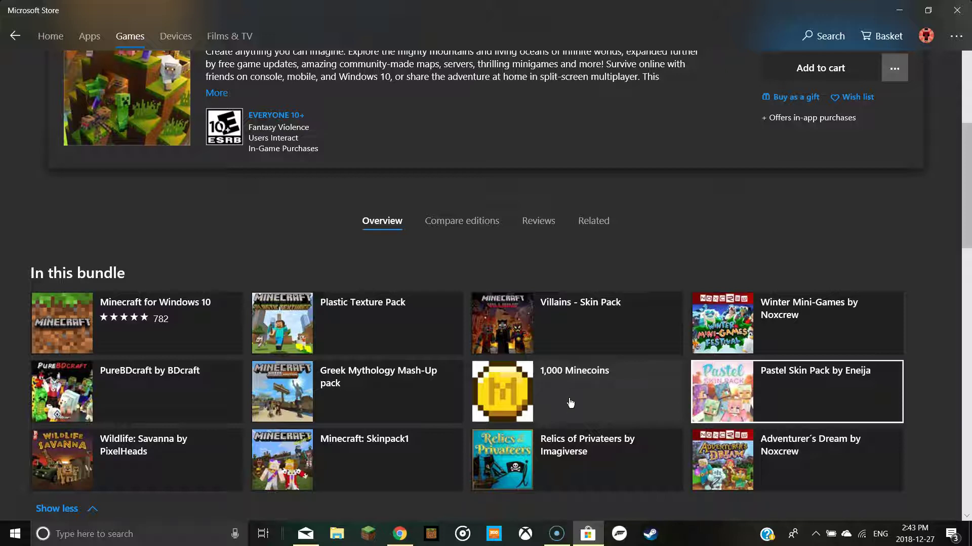
Compare the Starter and Master Collection editions and the add-ons each includes.
click(466, 223)
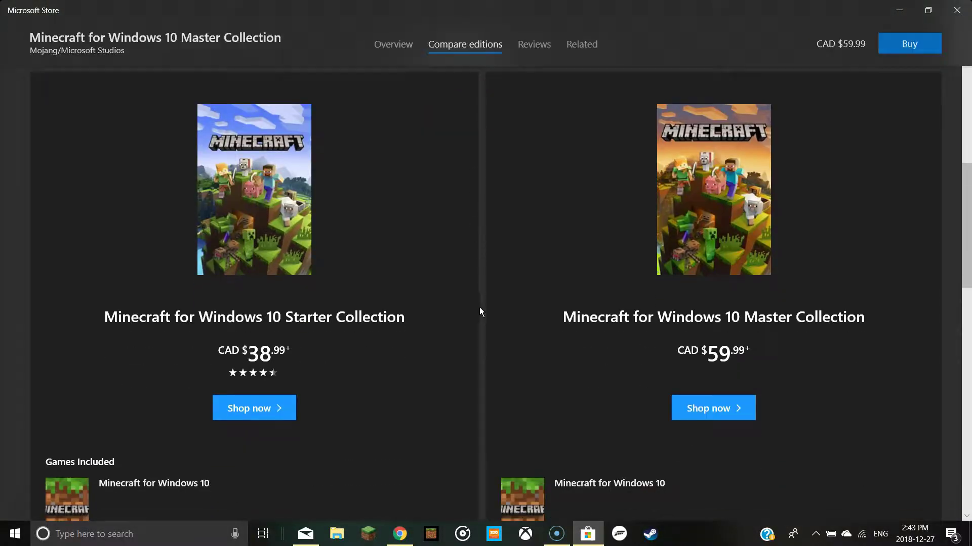
scroll(485, 320, down, 3)
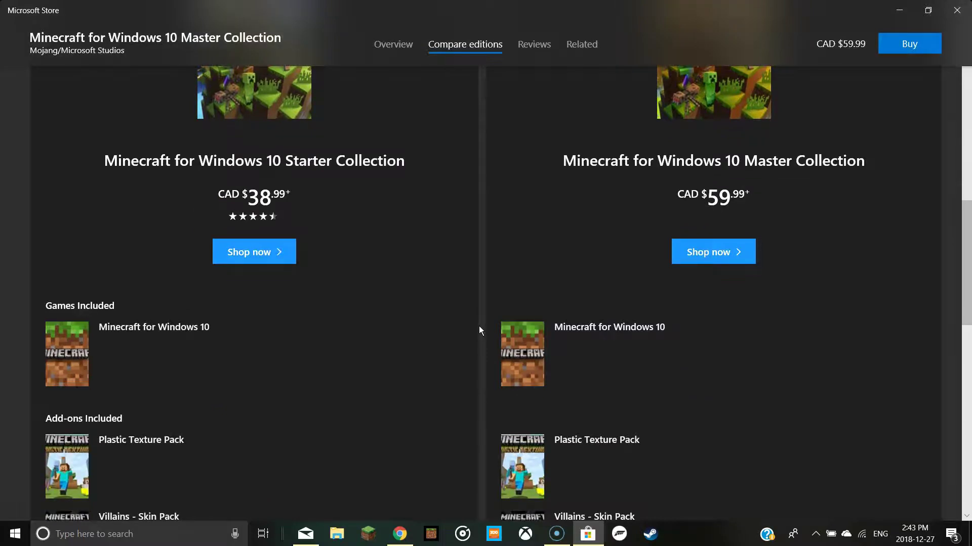
scroll(445, 394, down, 3)
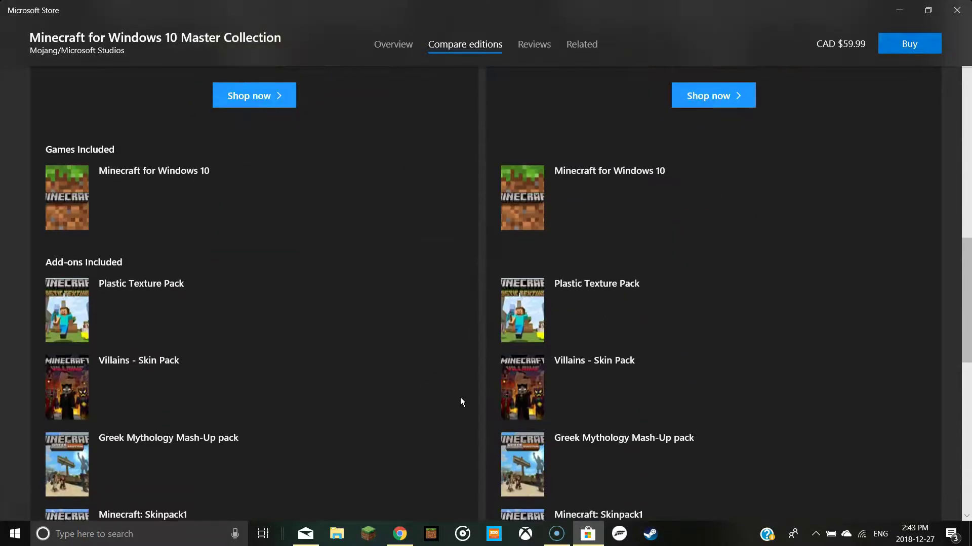
scroll(460, 400, up, 6)
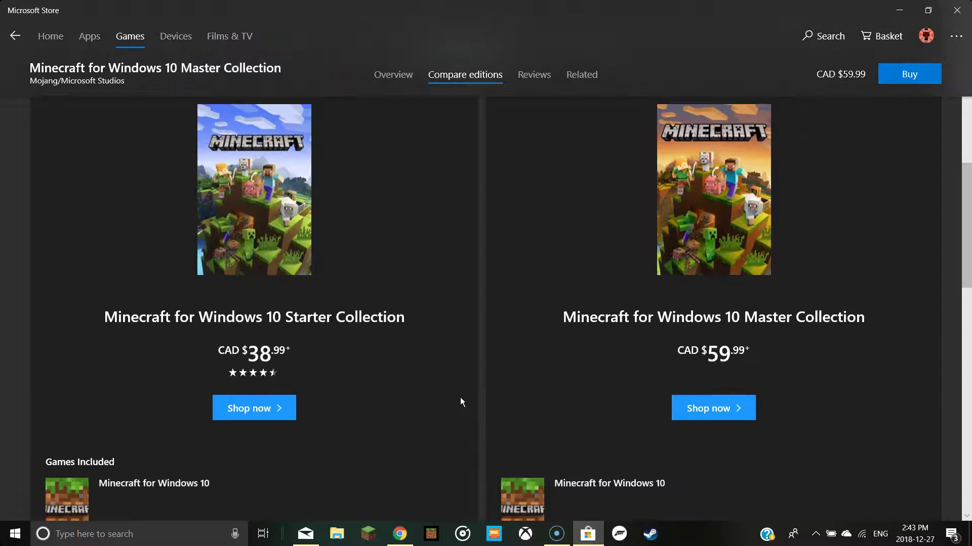
scroll(460, 397, up, 5)
scroll(460, 397, down, 15)
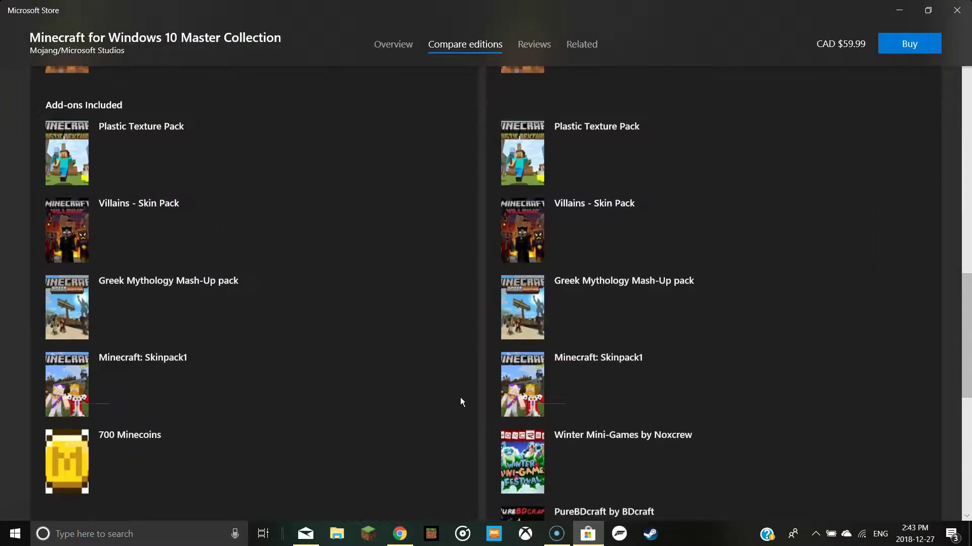
scroll(460, 397, down, 5)
scroll(460, 385, up, 15)
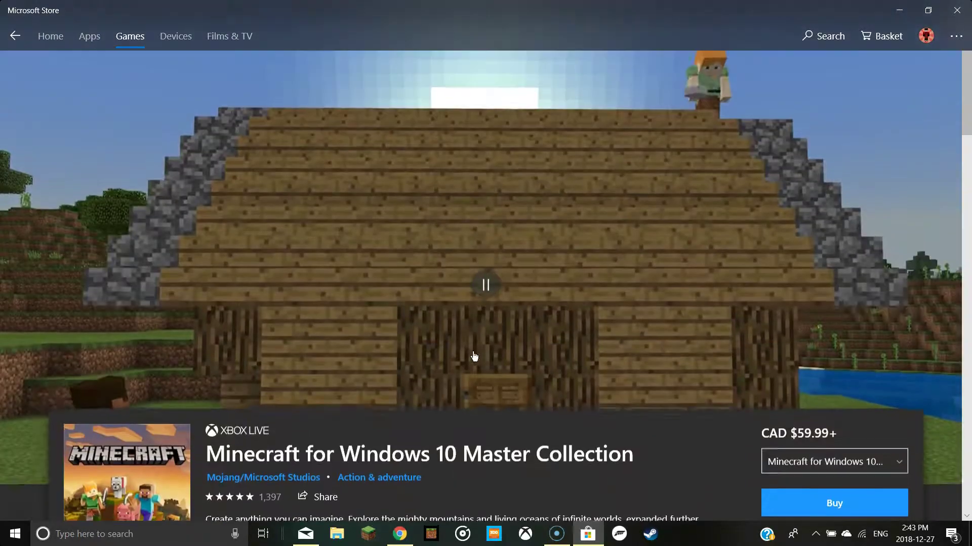
scroll(472, 340, down, 3)
scroll(471, 341, up, 3)
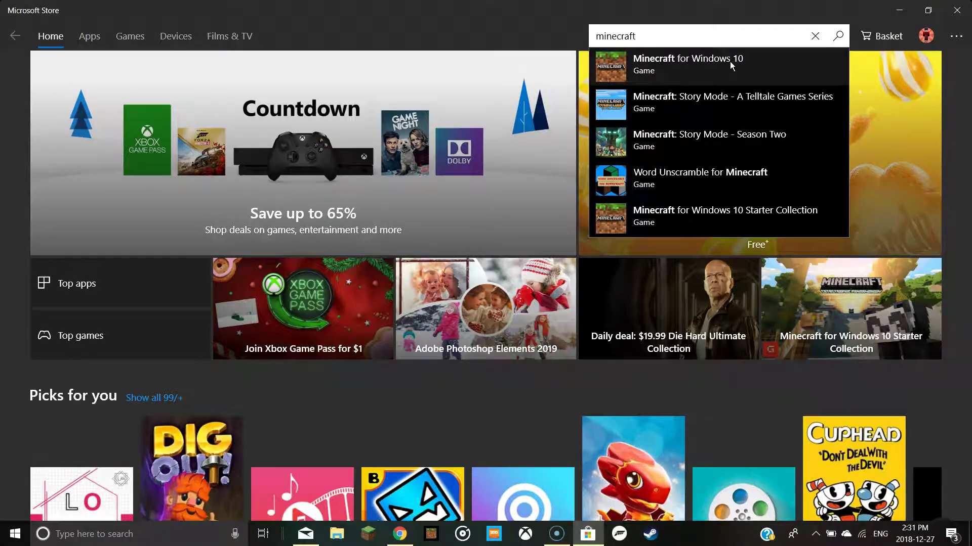
Open the Minecraft for Windows 10 page, confirm it's installed, and begin a new search.
click(727, 62)
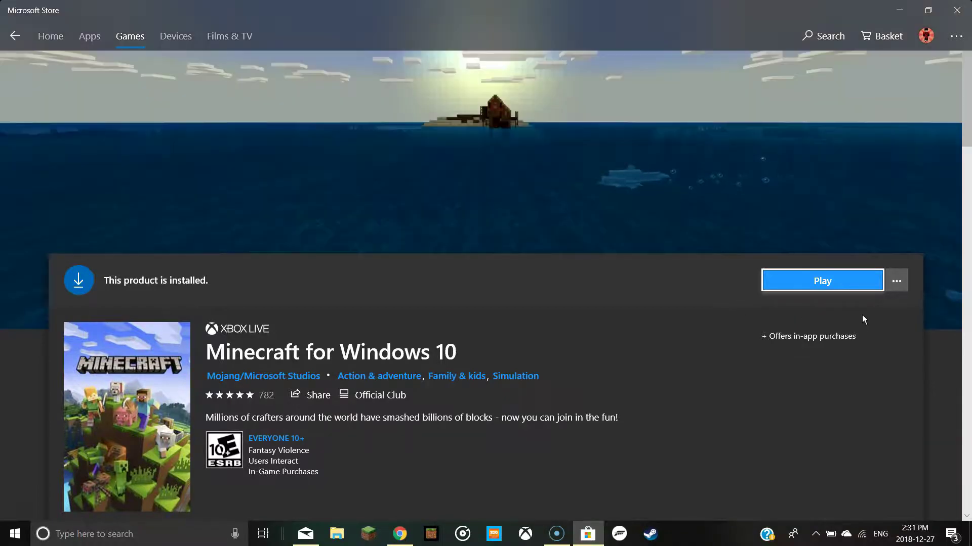
scroll(828, 329, down, 3)
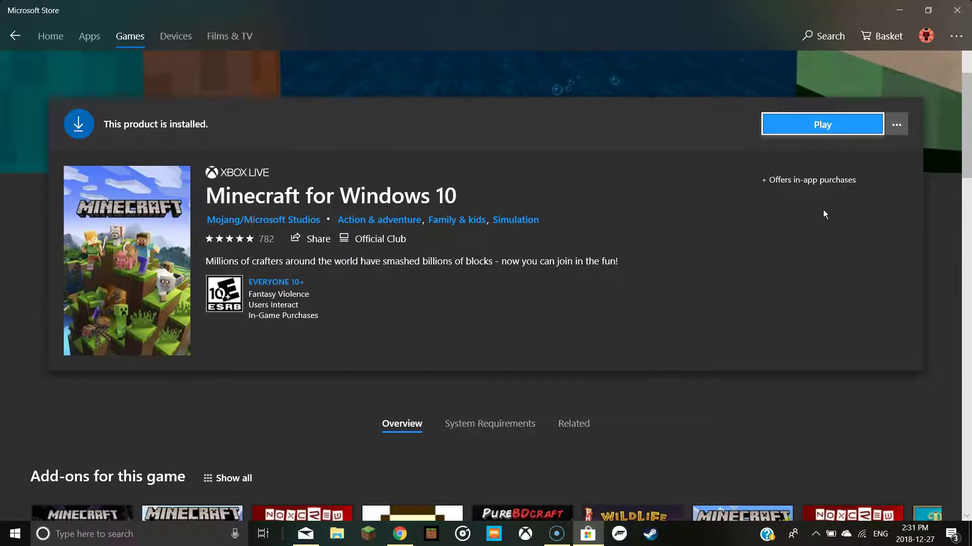
click(896, 125)
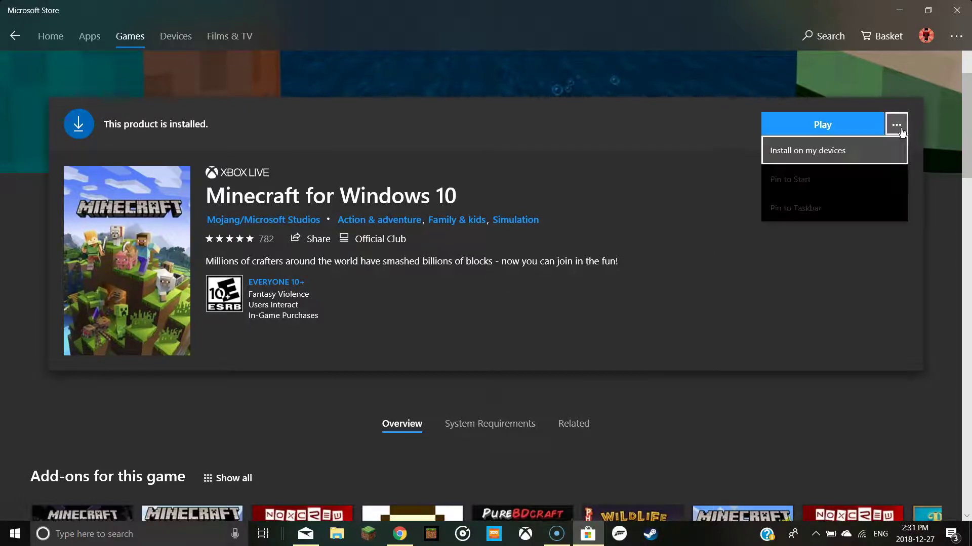
click(822, 37)
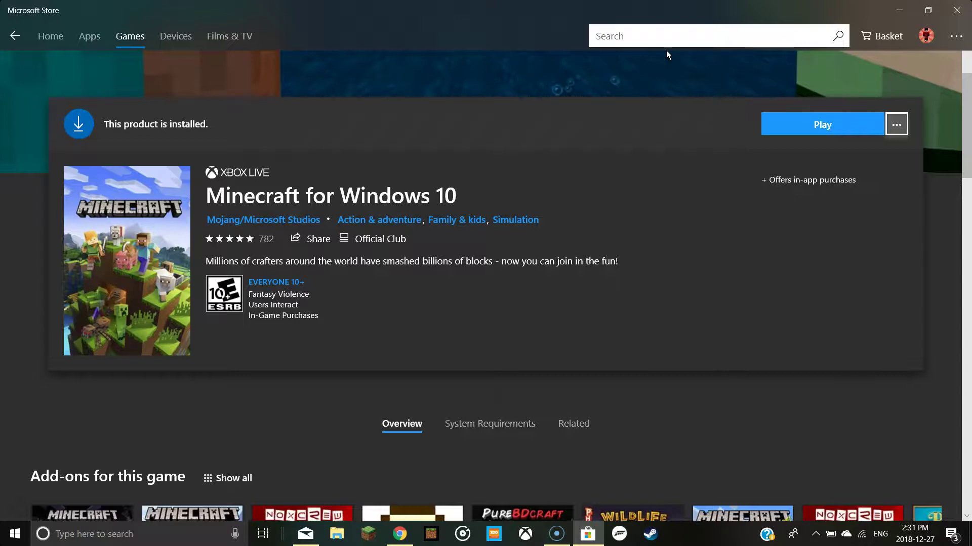
Search 'forz' and bring up more purchase options on Forza Horizon 4 Standard Edition.
text(forz)
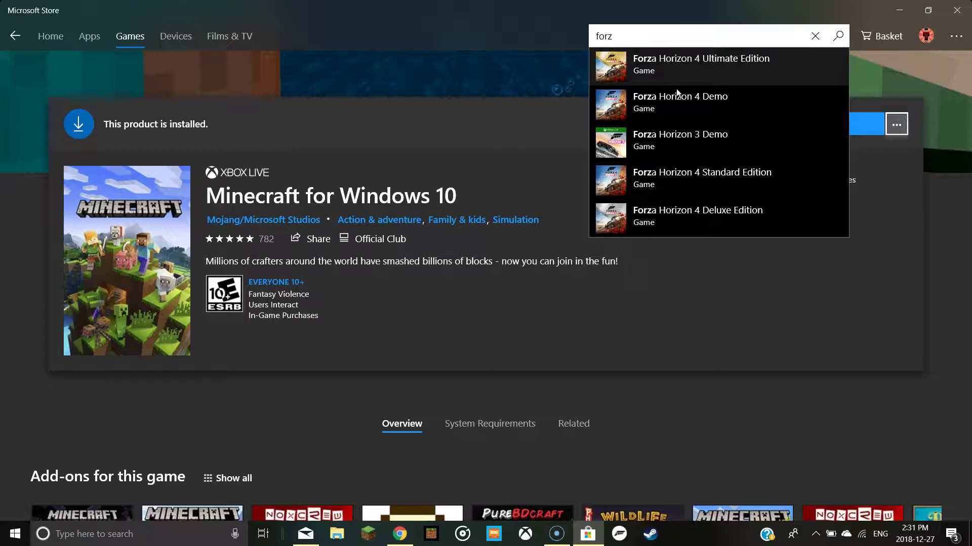
click(727, 172)
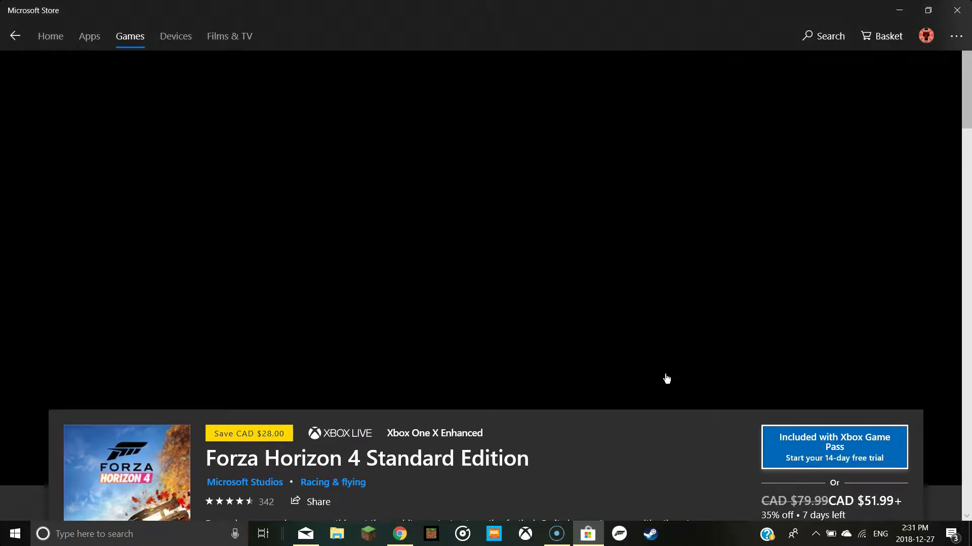
scroll(667, 379, down, 3)
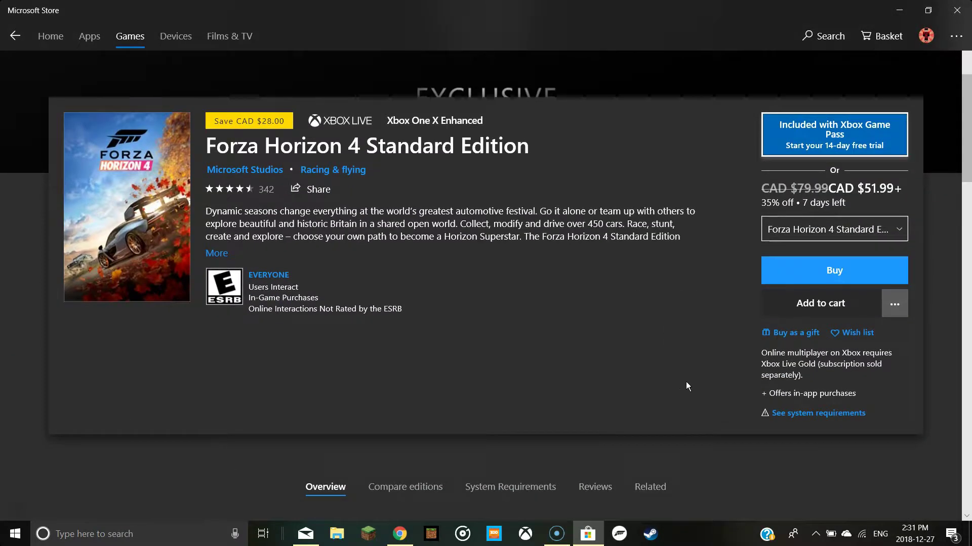
click(894, 311)
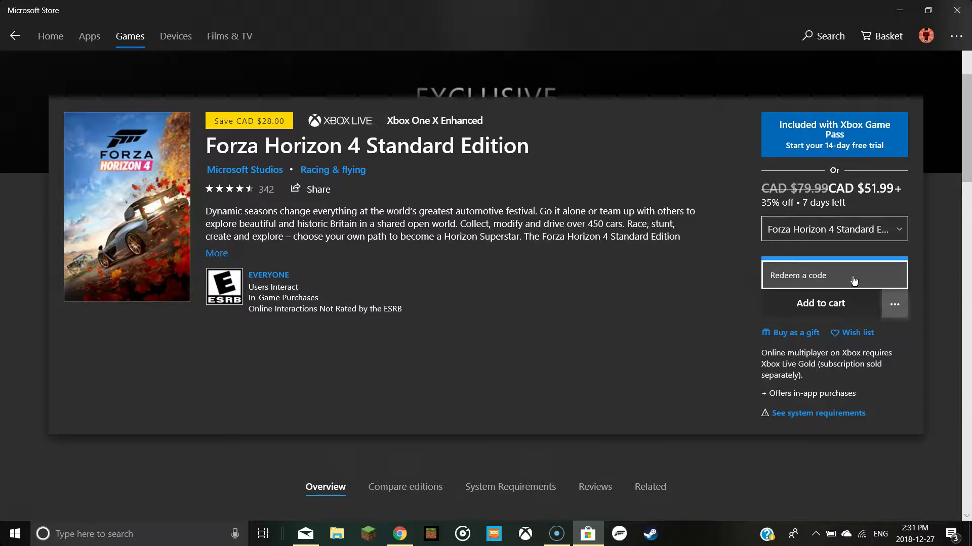
Enter the gift code under Redeem a code, cancel the 'Code not found' error, and return to Minecraft.
click(800, 278)
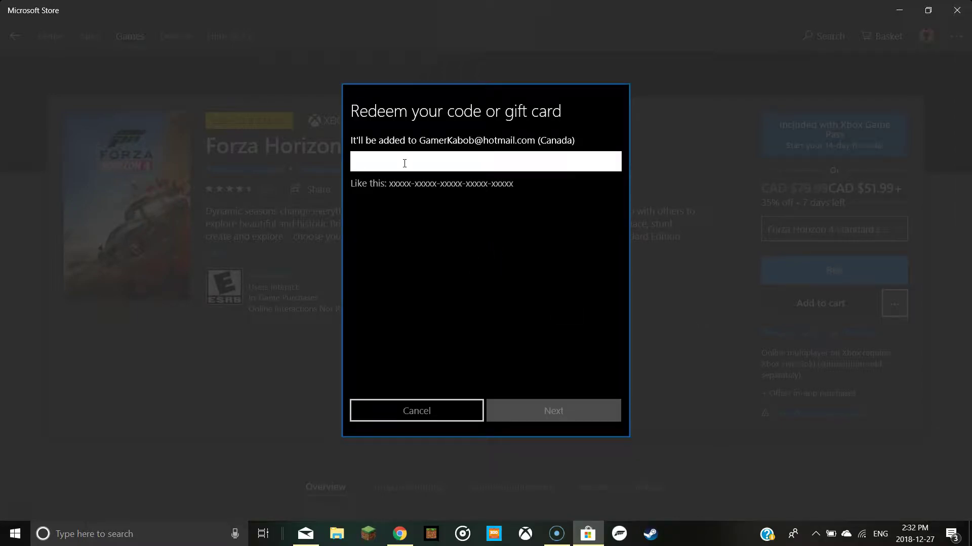
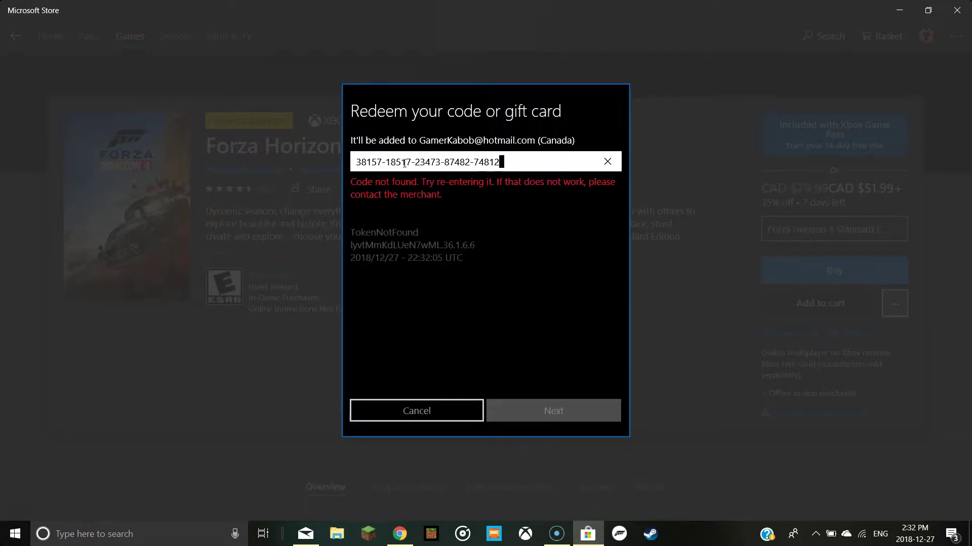
click(435, 417)
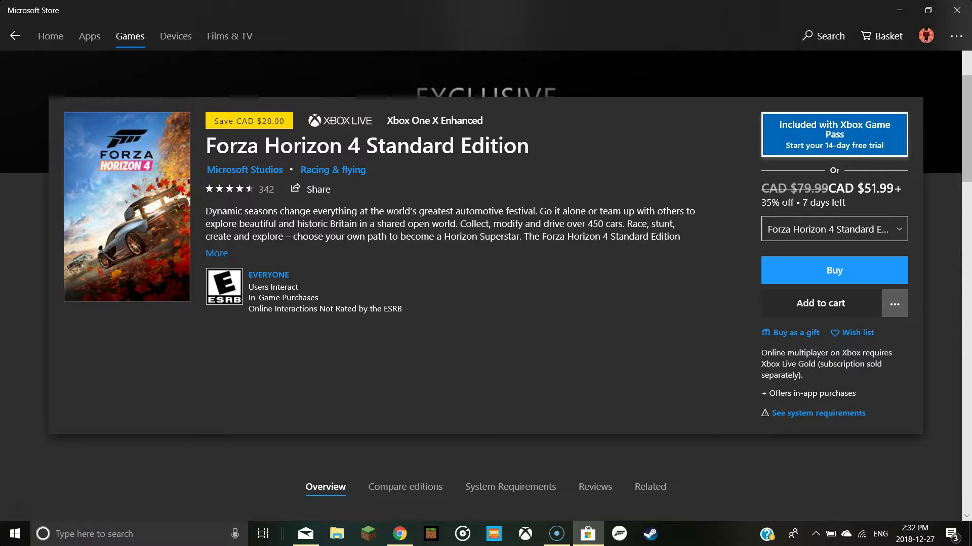
click(26, 36)
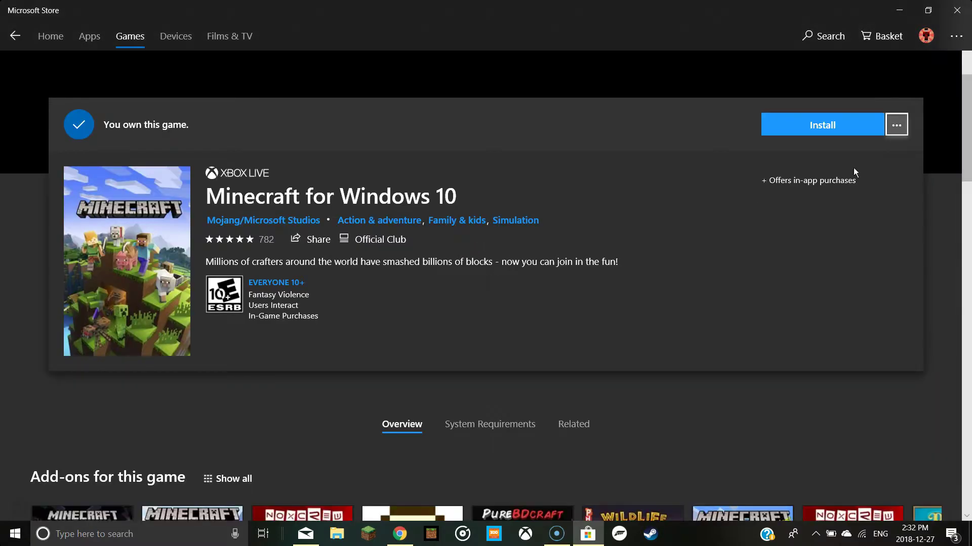
click(895, 130)
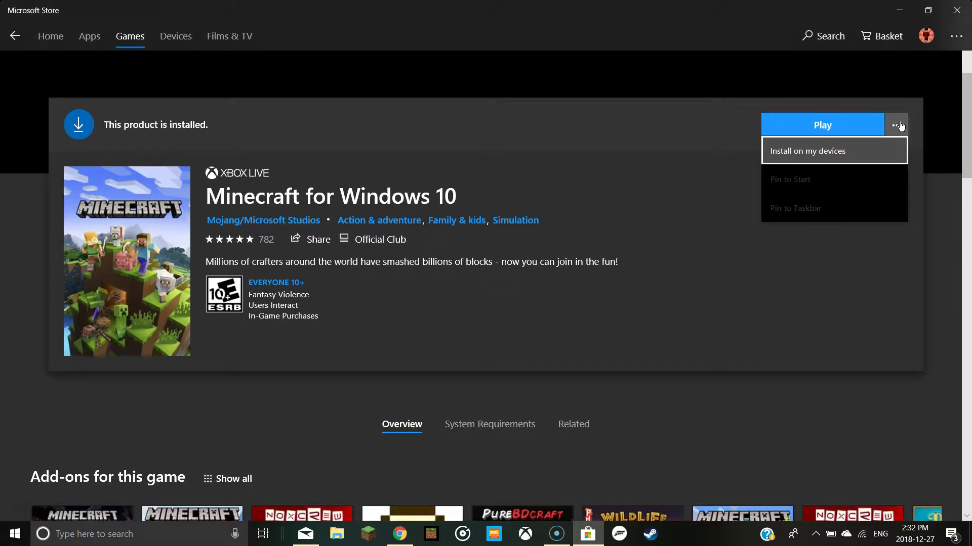